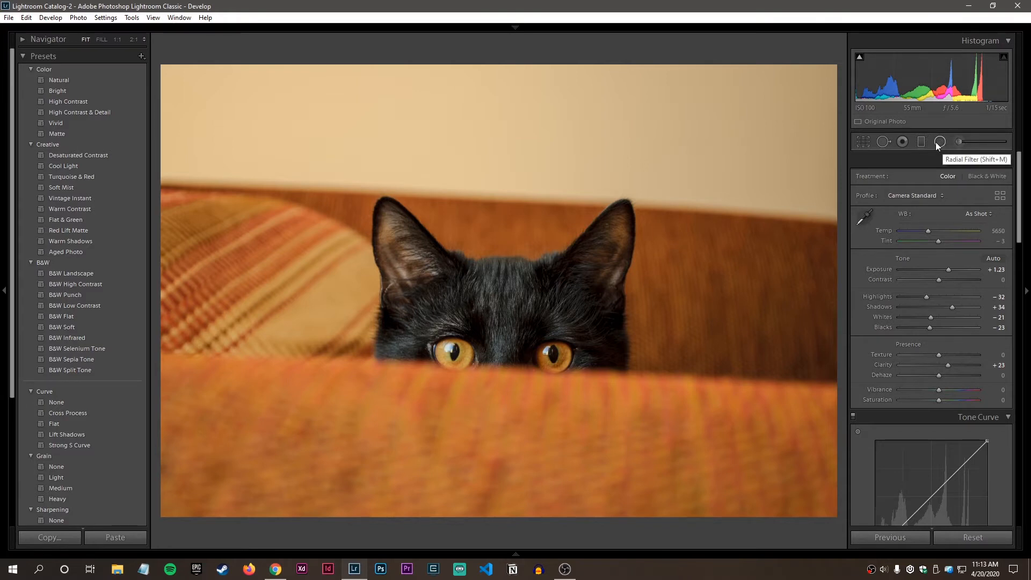
- Try darkening the photo's corners with the manual lens-correction vignetting amount
click(940, 142)
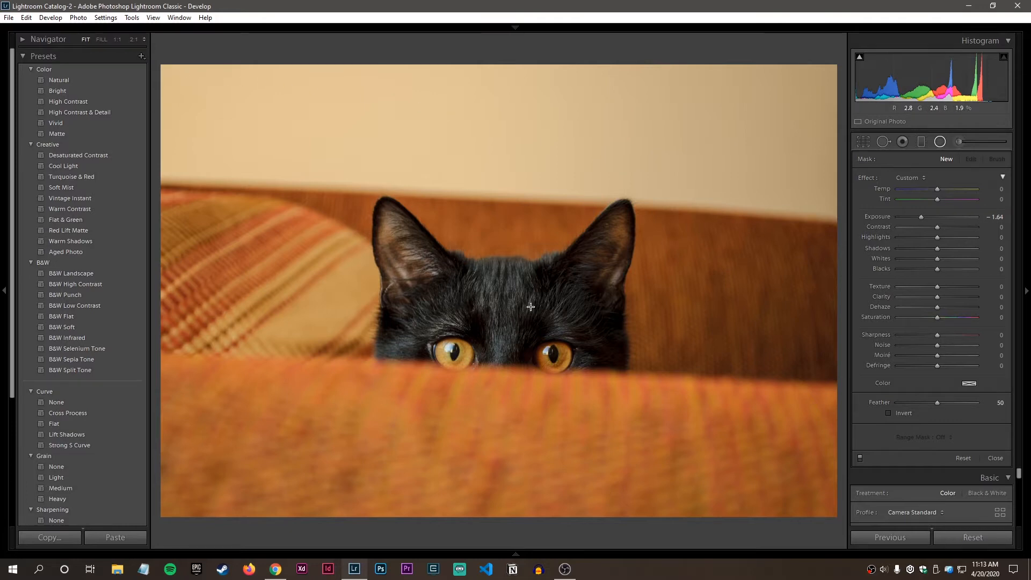
click(994, 458)
scroll(966, 375, down, 5)
scroll(974, 381, down, 10)
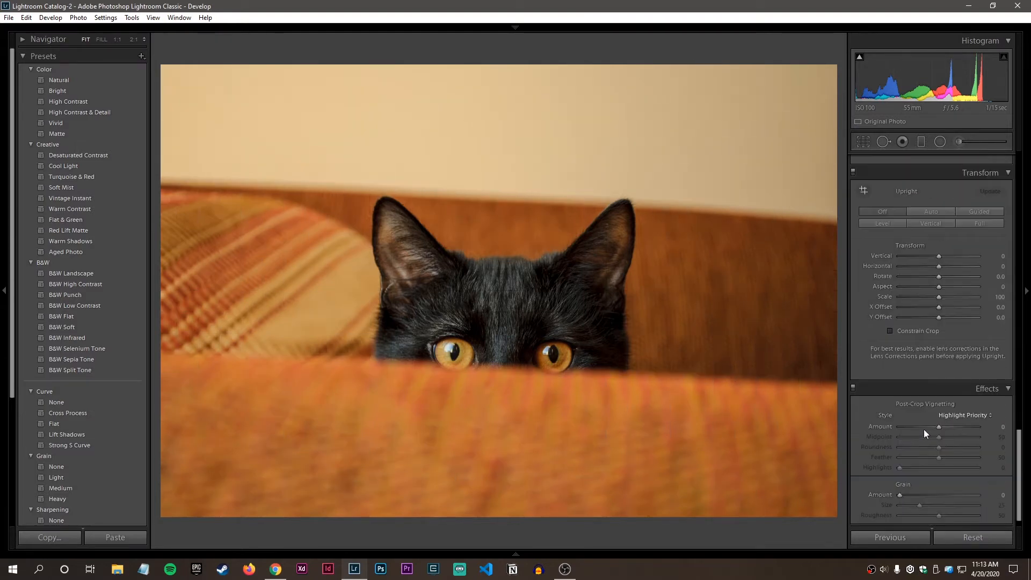
scroll(934, 322, up, 5)
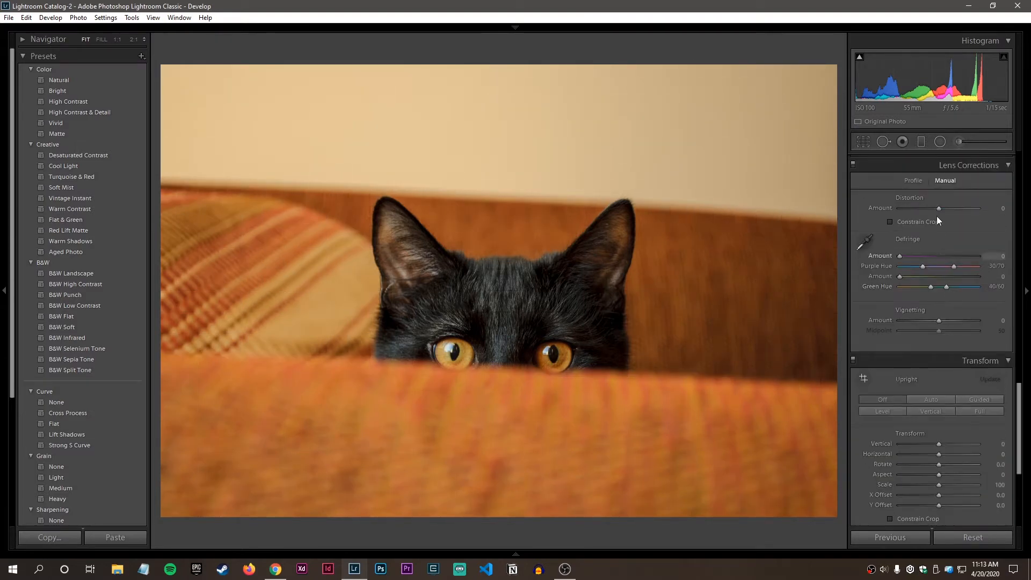
mouse_move(939, 319)
mouse_down()
mouse_move(903, 323)
mouse_move(932, 320)
mouse_up()
scroll(974, 321, up, 3)
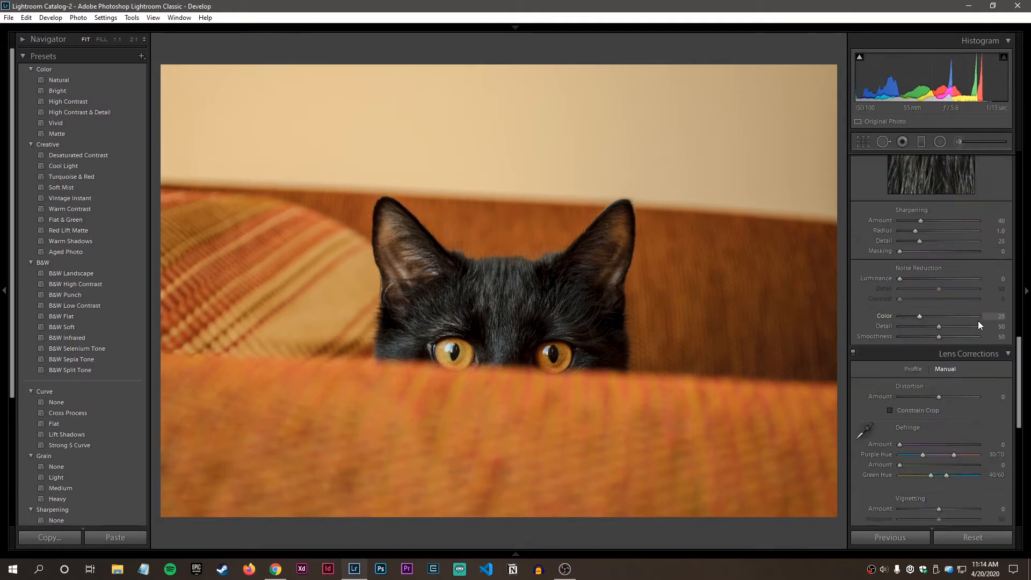
- Try a post-crop vignetting amount of −19 and reset it
scroll(977, 321, down, 7)
scroll(970, 340, down, 1)
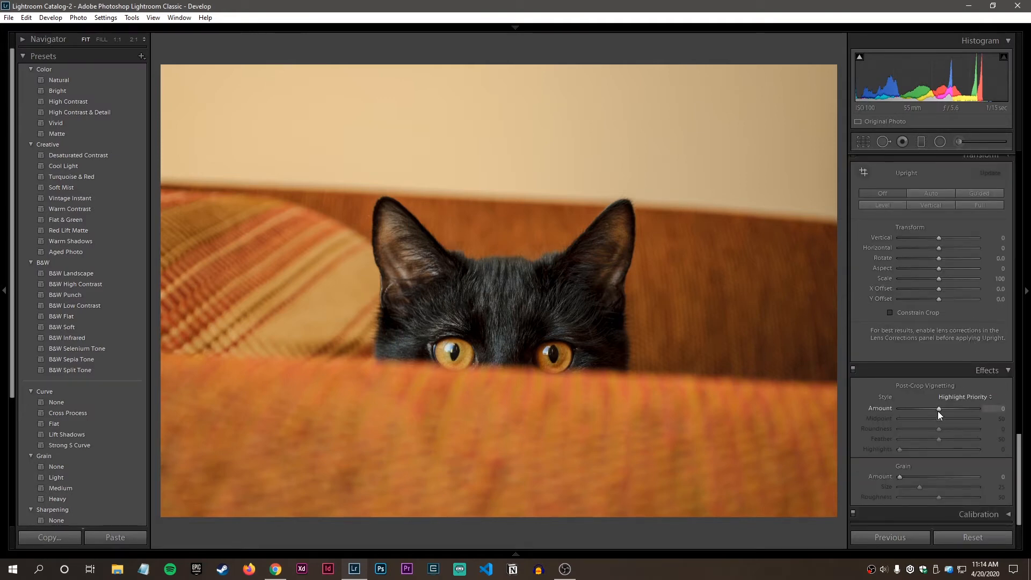
drag(939, 408, 932, 409)
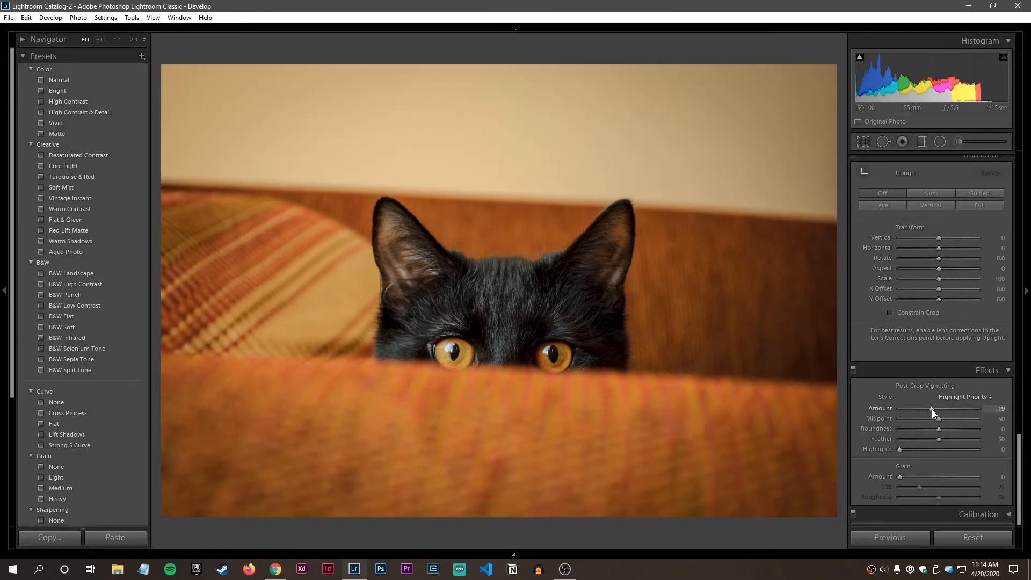
double_click(932, 409)
- Draw a circular radial filter centred on the cat's face and set its exposure to −0.60
scroll(994, 397, up, 10)
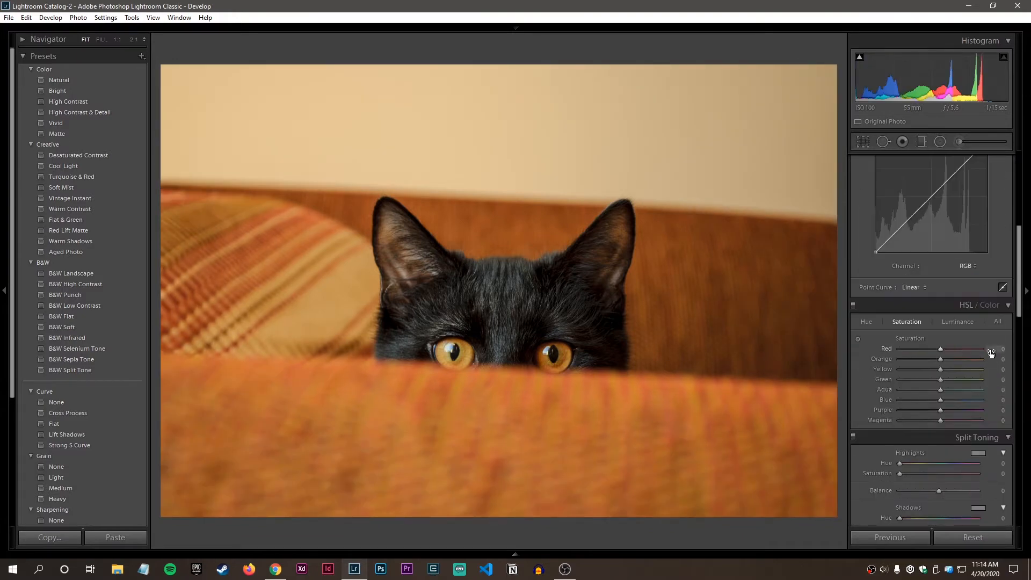
scroll(999, 357, up, 5)
click(939, 144)
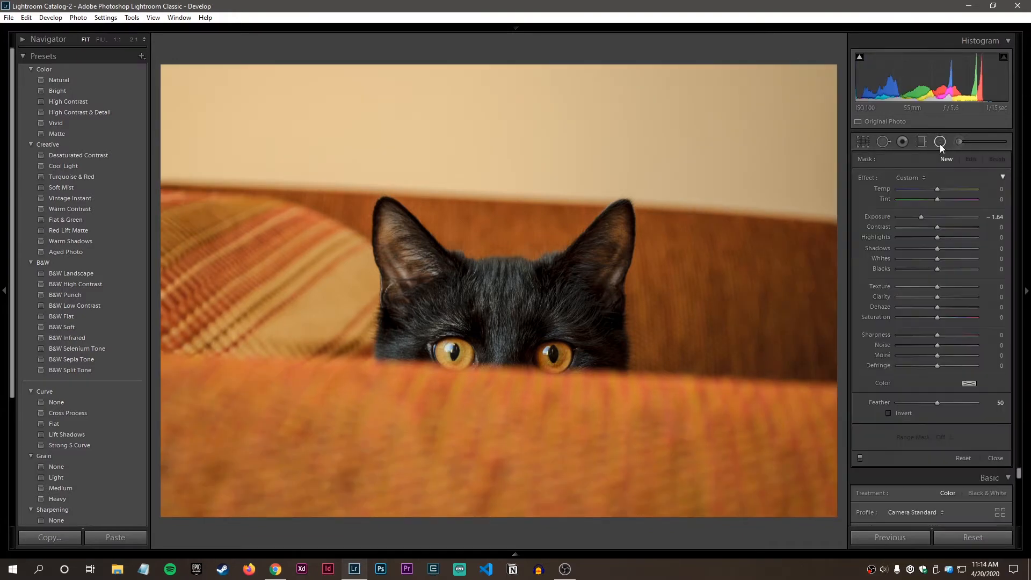
drag(506, 339, 337, 179)
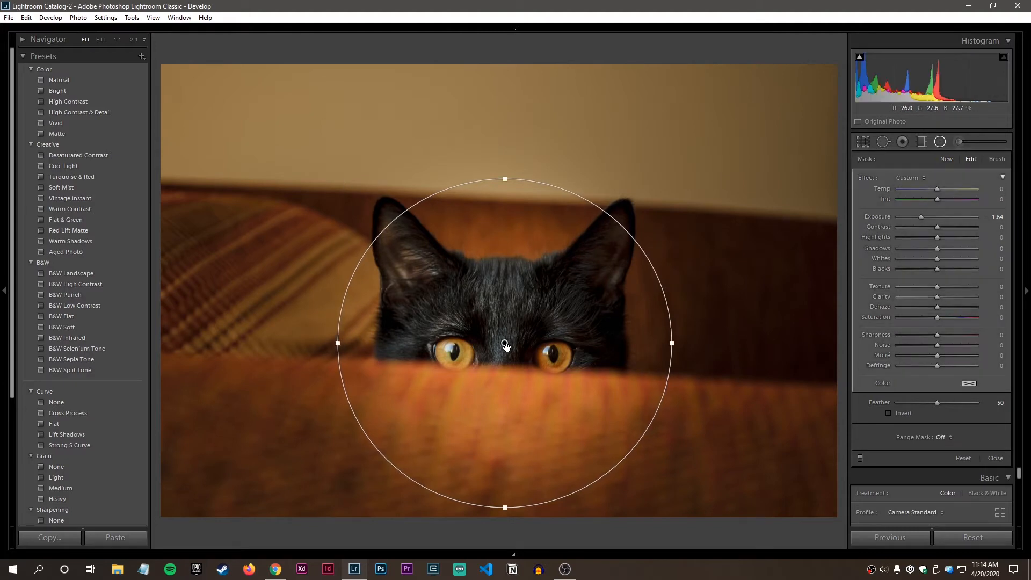
drag(507, 347, 502, 323)
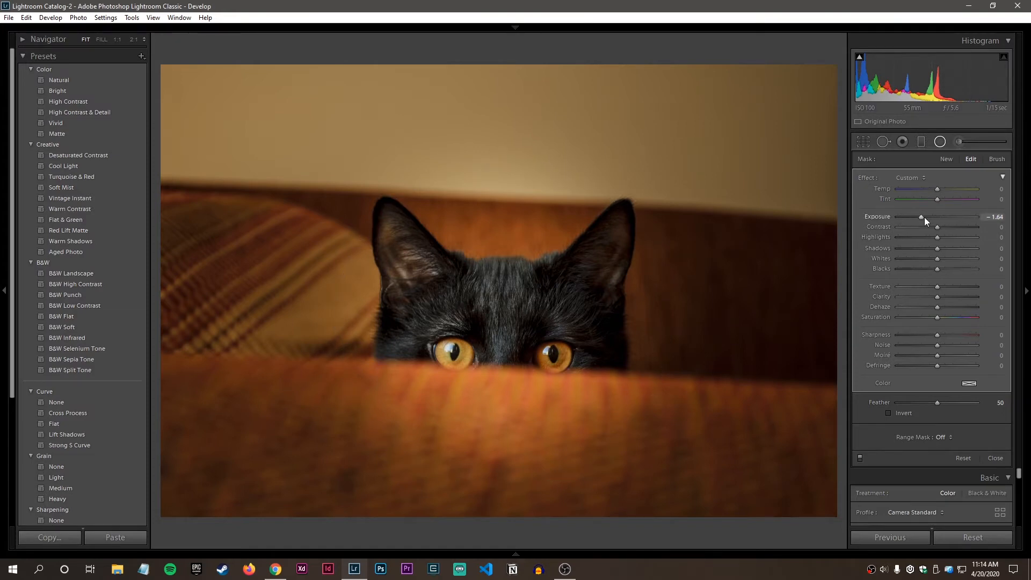
drag(920, 215, 931, 216)
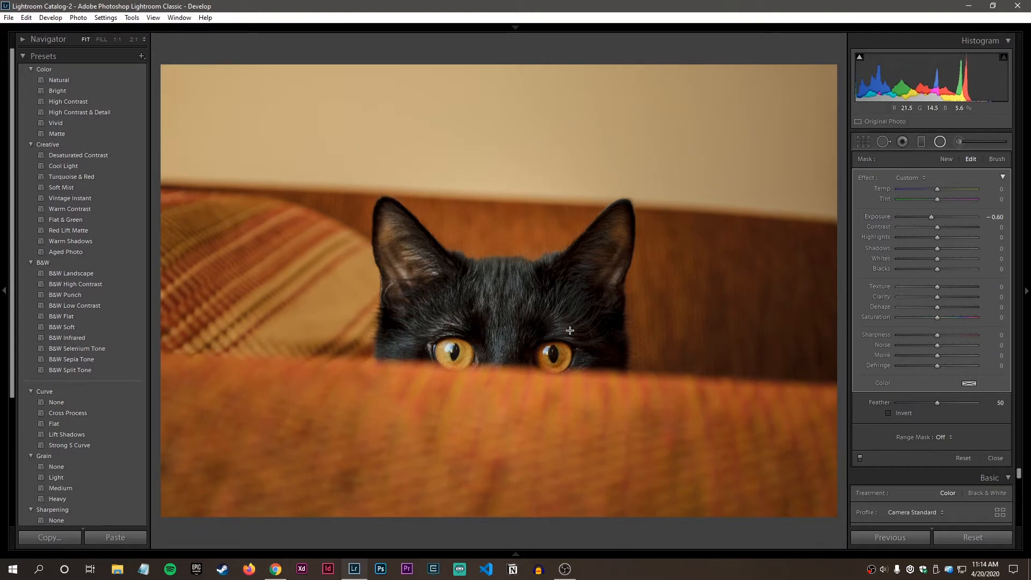
- Slightly enlarge the radial filter's circle and centre it so that it surrounds the cat's head
mouse_move(502, 326)
mouse_down()
mouse_move(510, 364)
mouse_move(497, 280)
mouse_move(504, 323)
mouse_up()
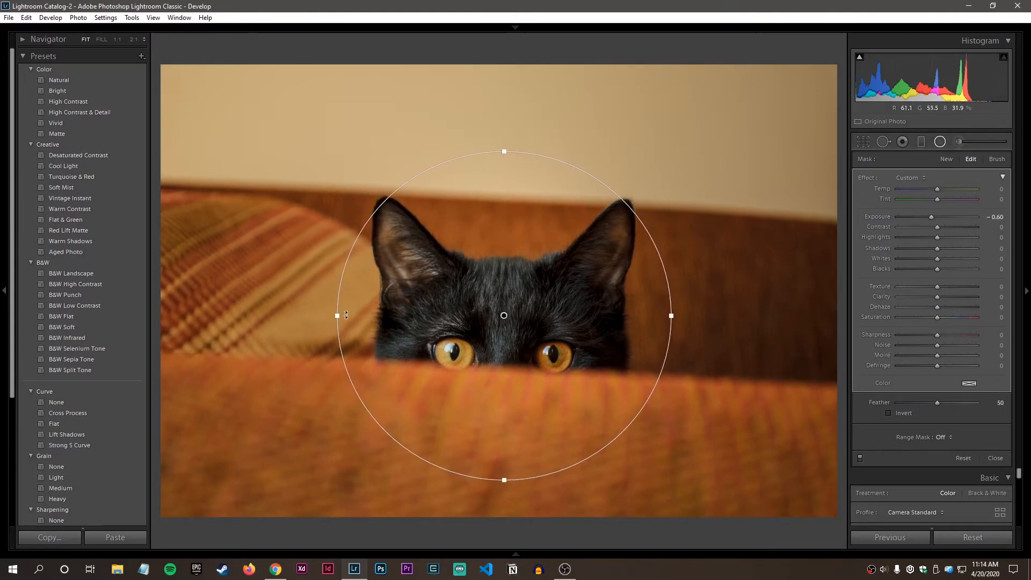
mouse_move(340, 317)
mouse_down()
mouse_move(381, 316)
mouse_move(320, 317)
mouse_up()
drag(505, 152, 508, 132)
mouse_move(504, 316)
mouse_down()
mouse_move(501, 307)
mouse_move(504, 320)
mouse_up()
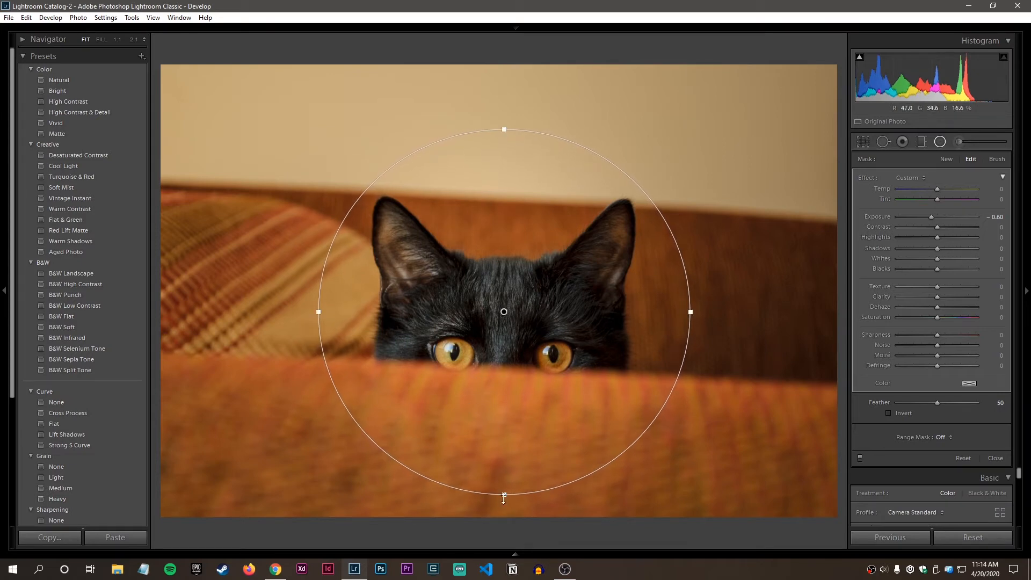
drag(502, 499, 503, 485)
drag(317, 312, 329, 311)
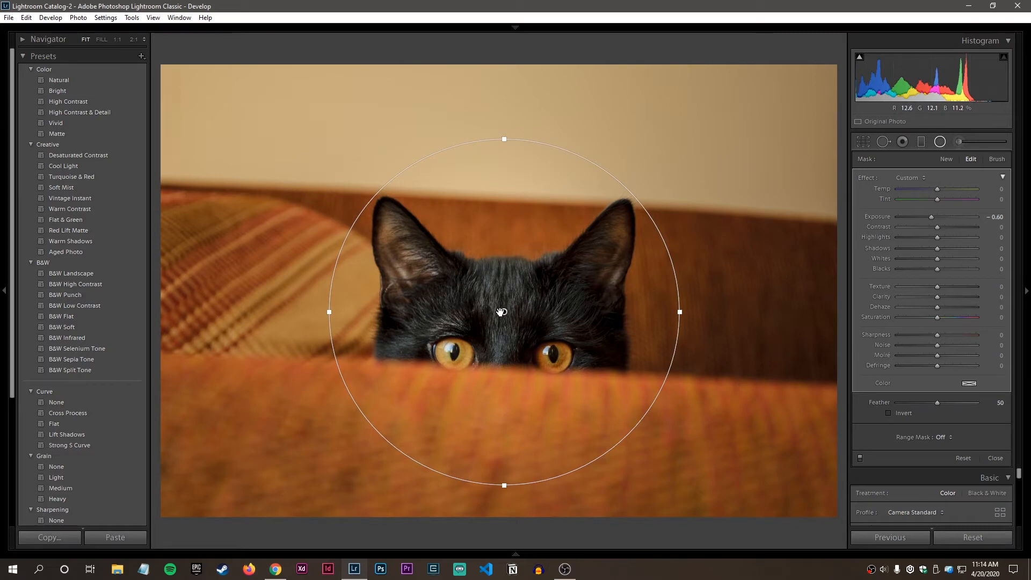
mouse_move(501, 312)
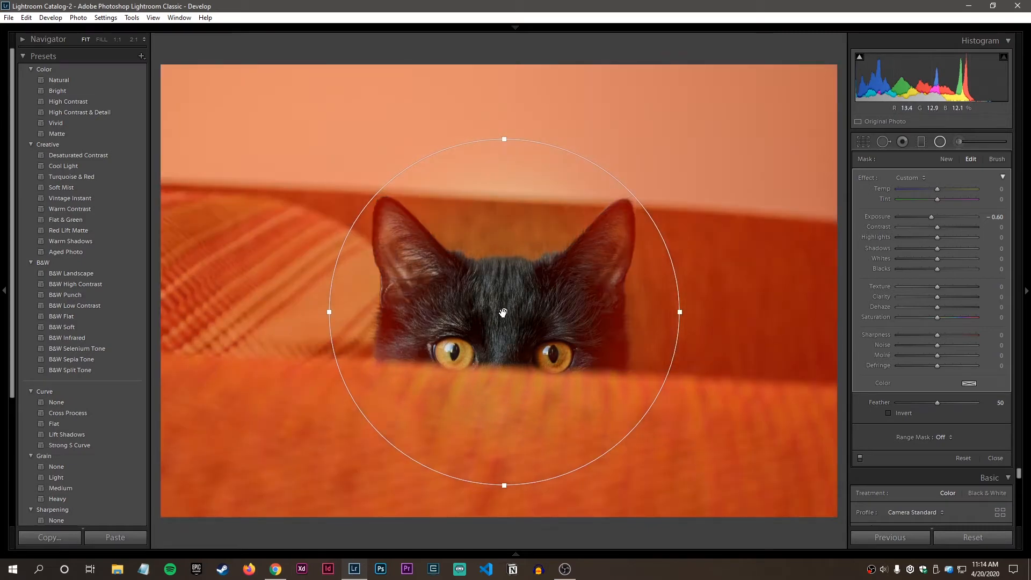
drag(504, 313, 502, 317)
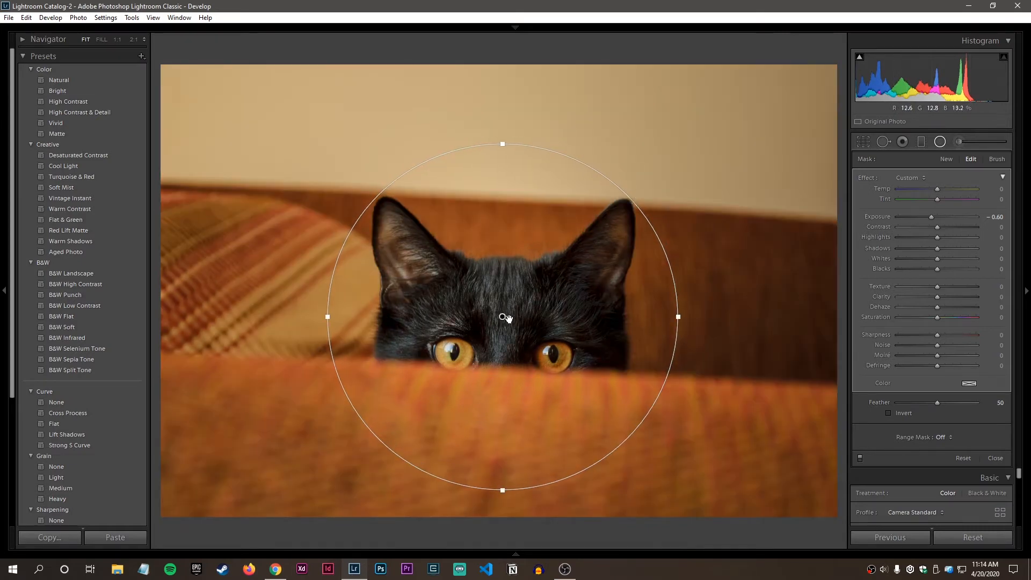
mouse_move(503, 316)
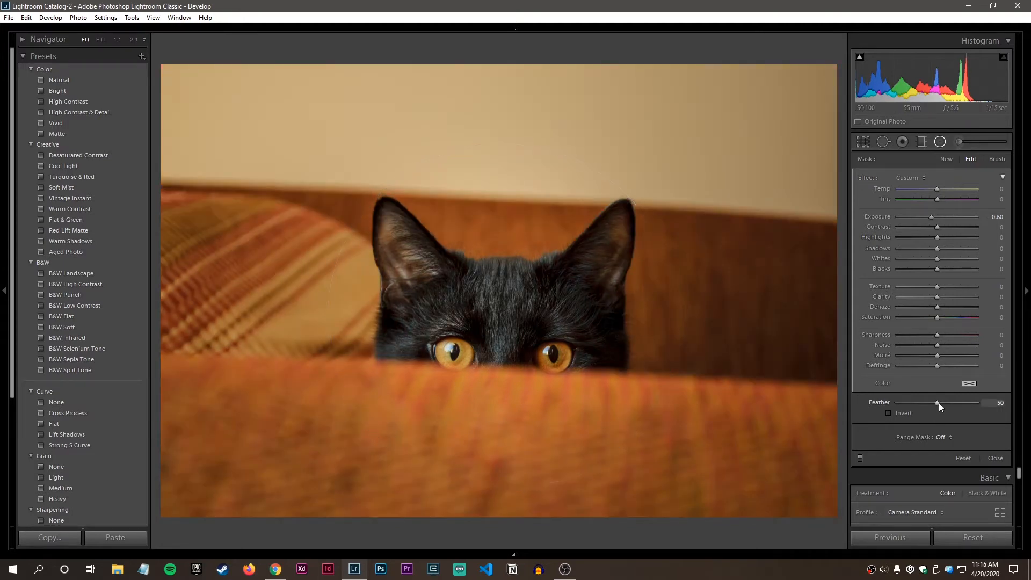
- Test a feather of 0 on the radial filter, settle on 36, and shift the circle slightly
drag(939, 402, 859, 405)
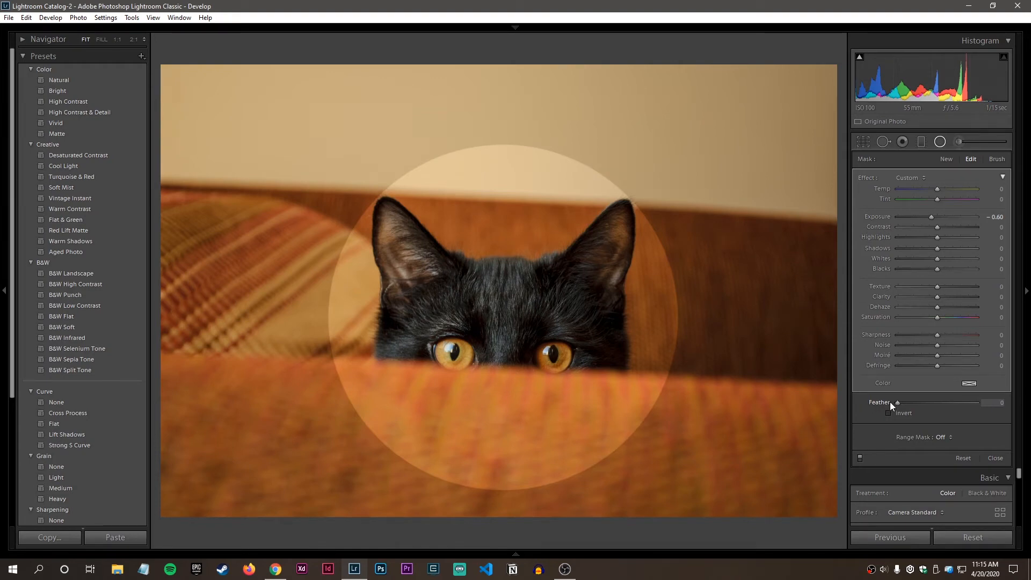
drag(897, 401, 917, 404)
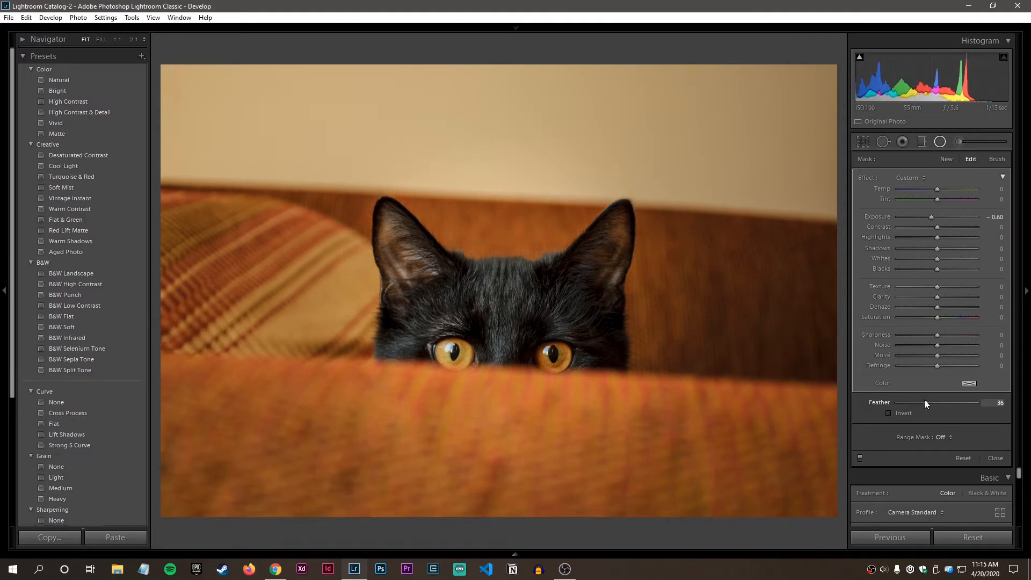
drag(502, 316, 504, 319)
- Reset the radial filter's exposure, set it to −0.27, and close the filter settings
double_click(931, 217)
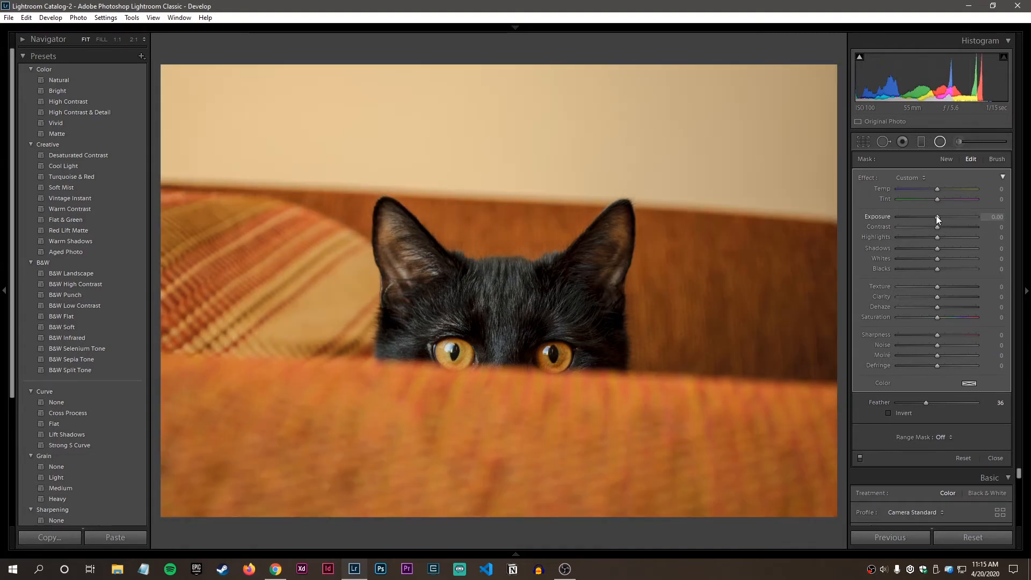
drag(938, 216, 934, 217)
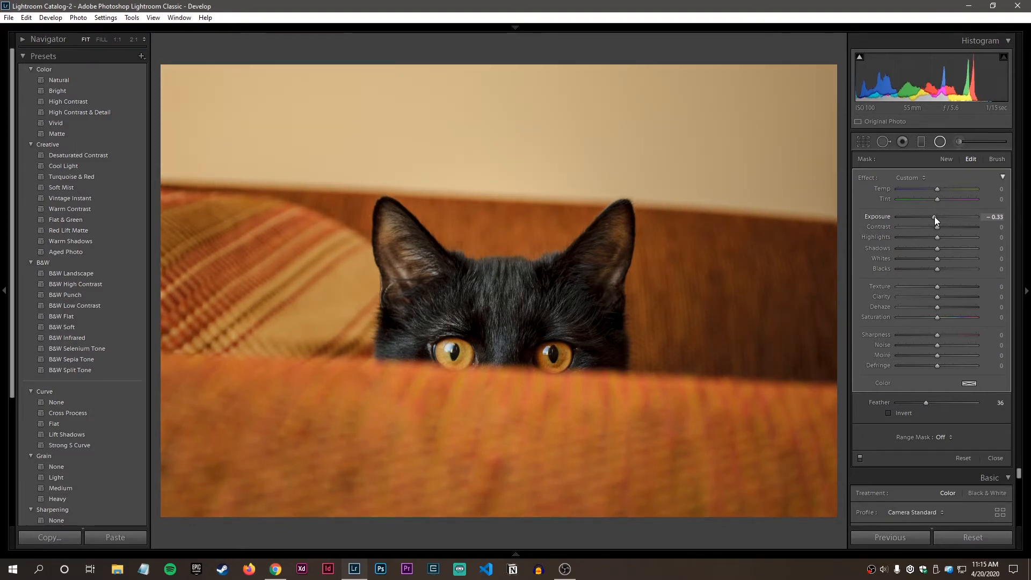
drag(934, 217, 935, 217)
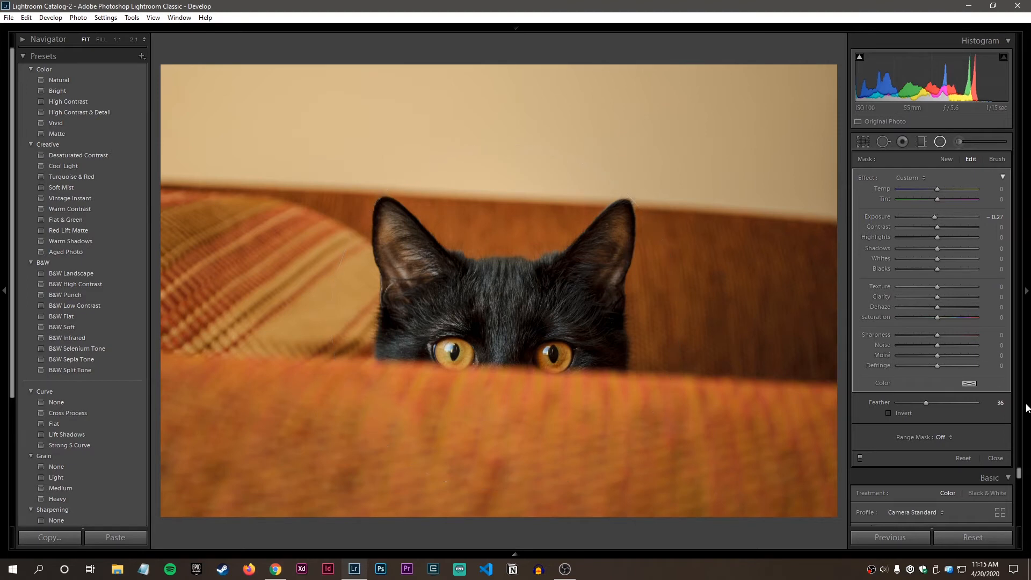
click(996, 457)
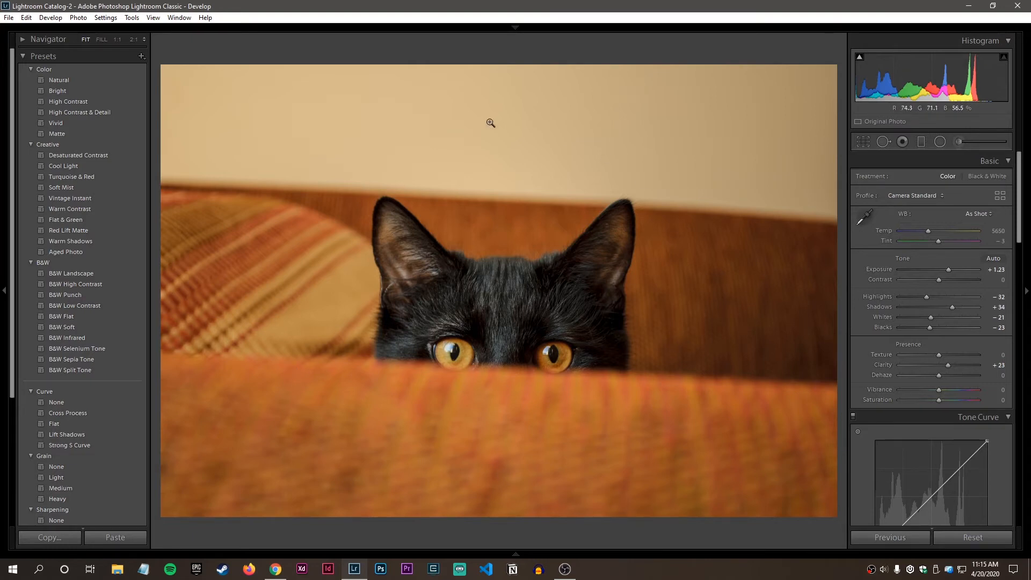
- Reselect the cat's radial filter, invert it to try an exposure of 3.45 inside the circle, and revert both changes
click(944, 141)
click(503, 318)
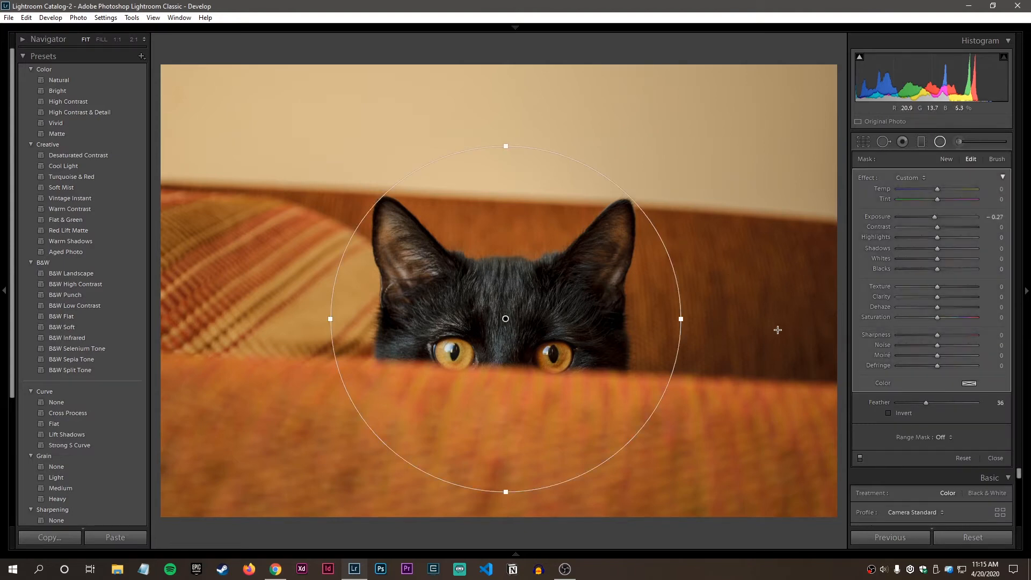
click(887, 414)
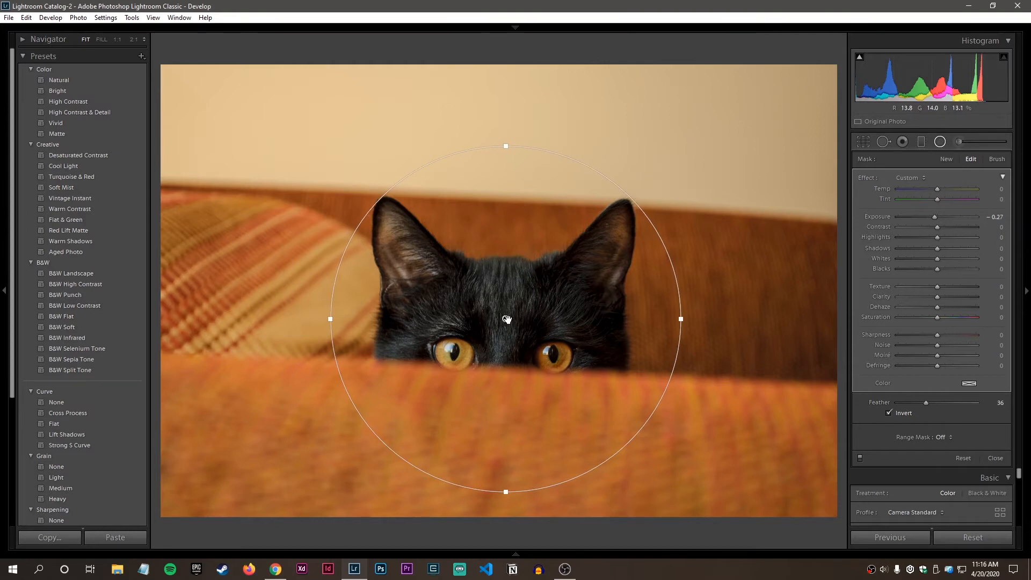
mouse_move(507, 318)
drag(939, 216, 971, 217)
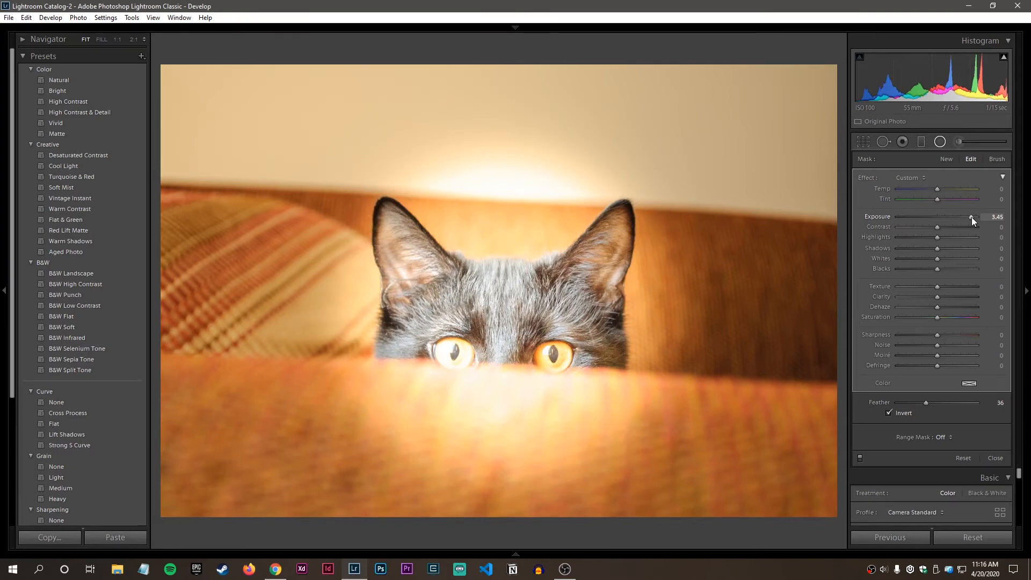
double_click(971, 217)
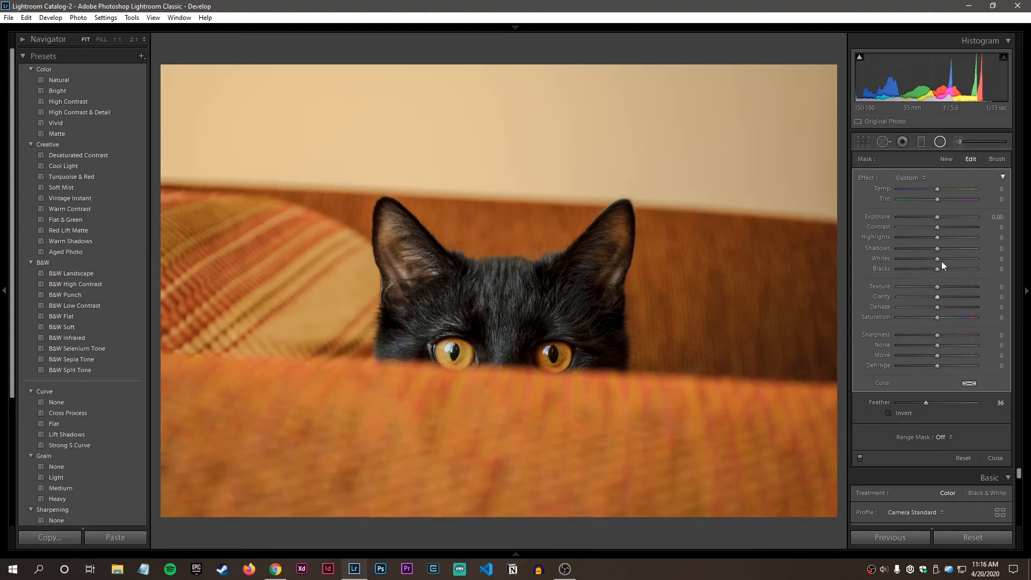
- Set the cat filter's exposure to −0.33, increase its feather slightly, and close the filter settings
drag(938, 214, 936, 214)
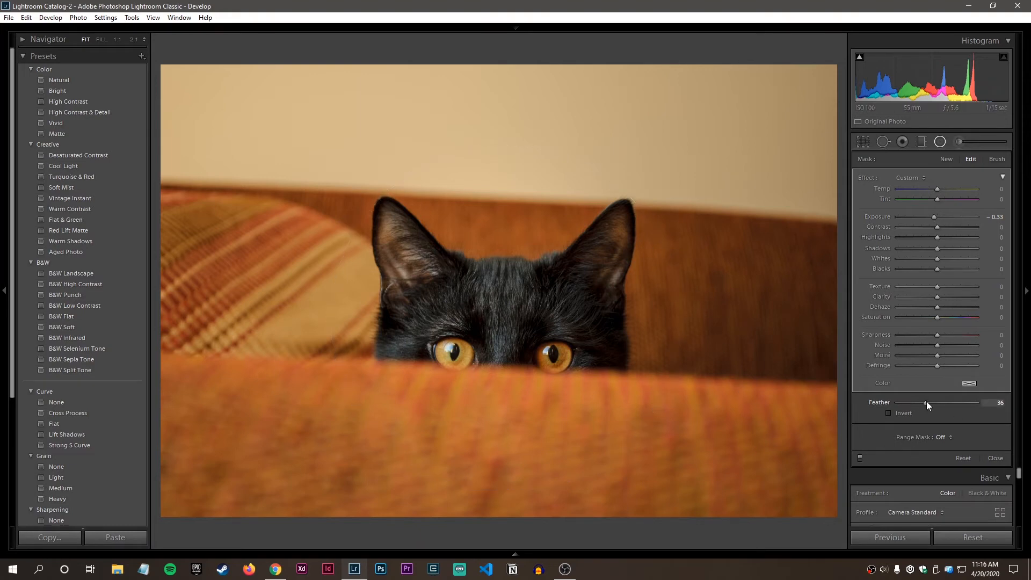
mouse_move(926, 404)
mouse_down()
mouse_move(970, 403)
mouse_move(913, 407)
mouse_move(930, 410)
mouse_up()
click(995, 458)
- On the next photo, add a radial filter around the walking couple with exposure −0.44 and feather 43
key(Right)
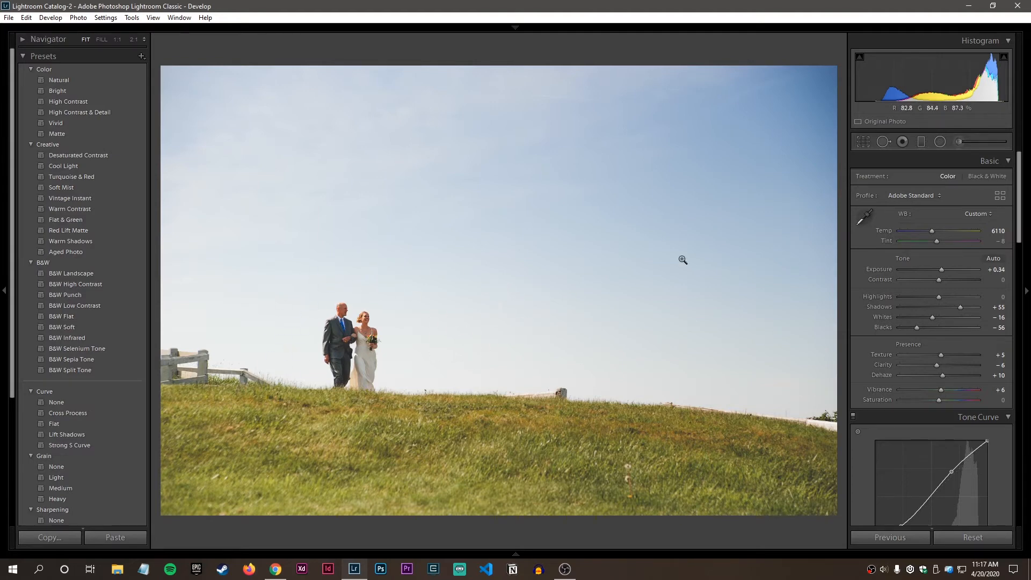
click(938, 140)
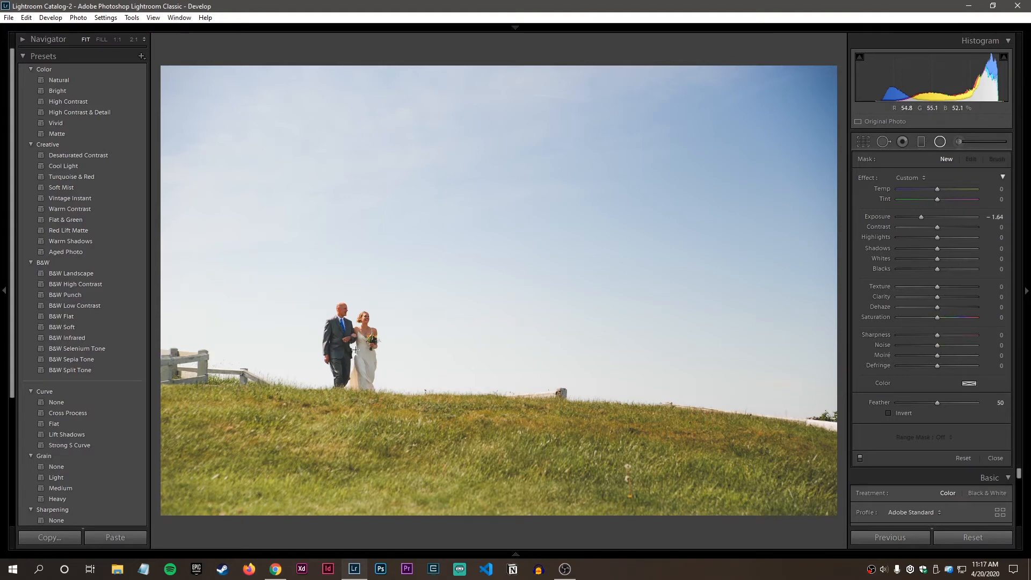
mouse_move(355, 350)
mouse_down()
mouse_move(300, 292)
mouse_move(351, 350)
mouse_up()
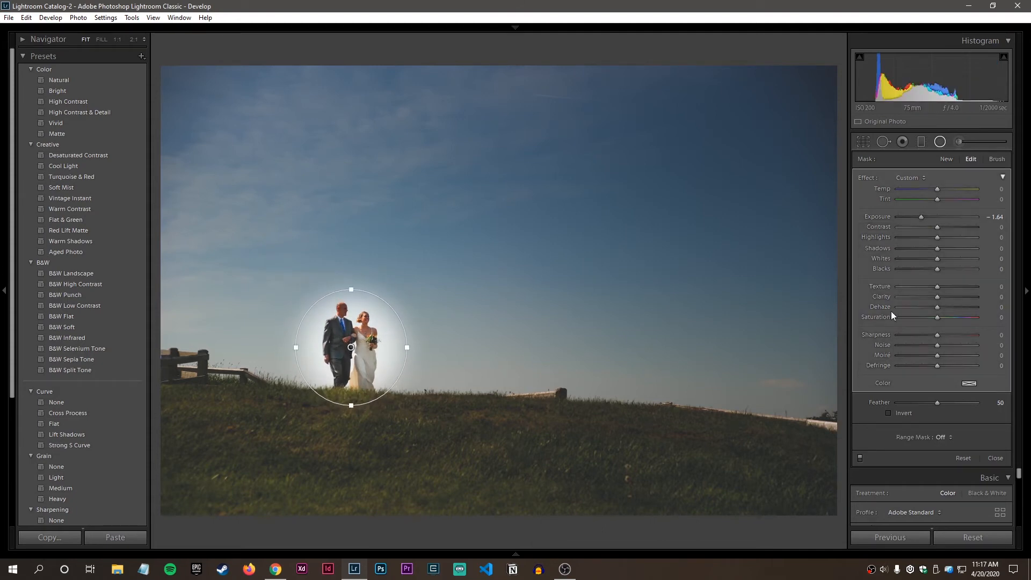
drag(922, 217, 934, 218)
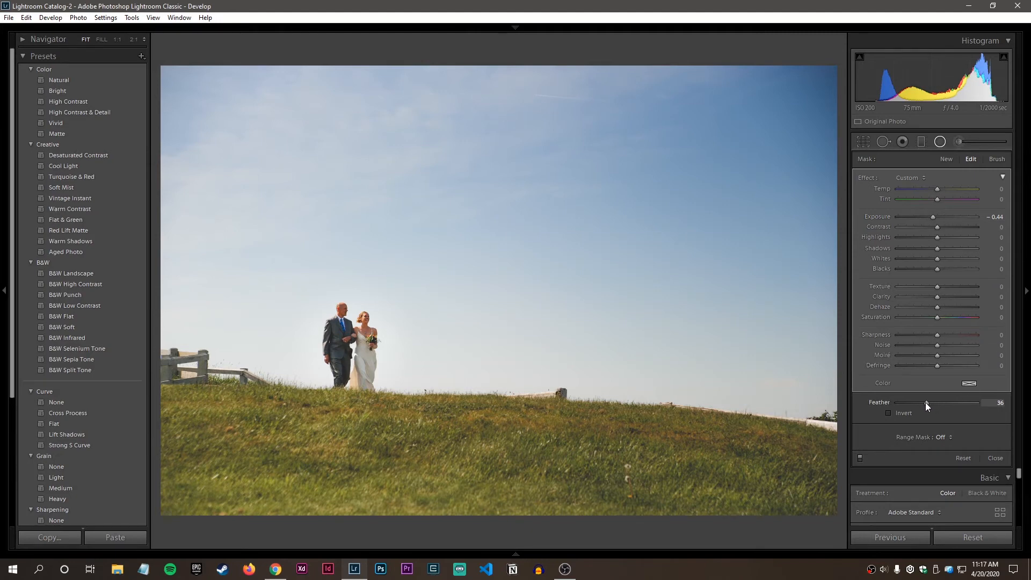
mouse_move(912, 402)
mouse_down()
mouse_move(900, 401)
mouse_move(929, 403)
mouse_up()
- Turn the radial filter off and on repeatedly to compare the photo with and without the vignette
click(860, 458)
click(860, 457)
click(859, 457)
click(860, 457)
click(860, 457)
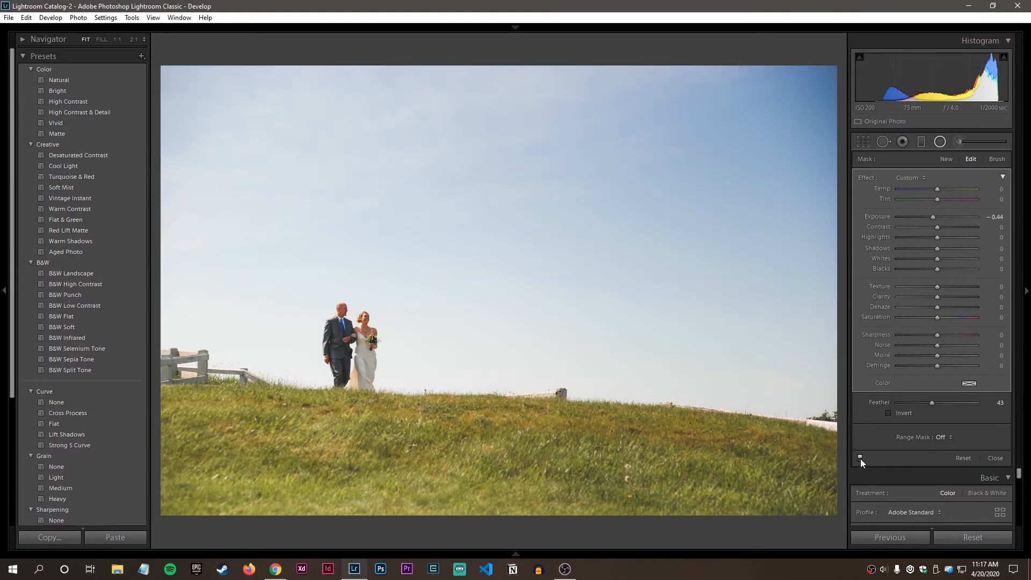
click(860, 458)
click(860, 458)
click(859, 458)
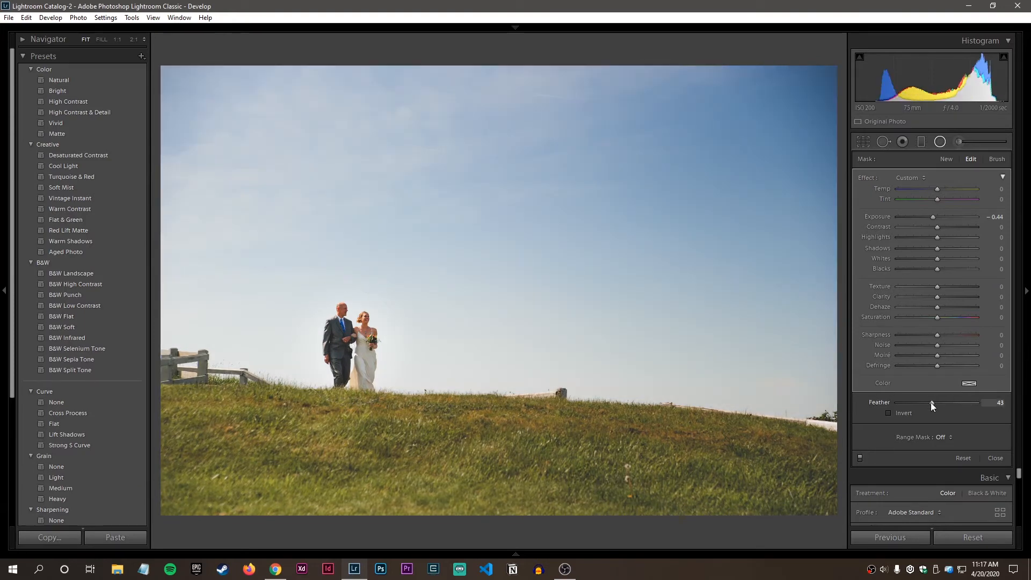
- Set the couple filter's feather to 52 and compare the photo with the filter switched off and on
drag(936, 403, 937, 402)
click(859, 459)
click(859, 459)
click(859, 460)
click(859, 459)
click(858, 459)
click(859, 459)
click(859, 459)
click(859, 459)
click(859, 460)
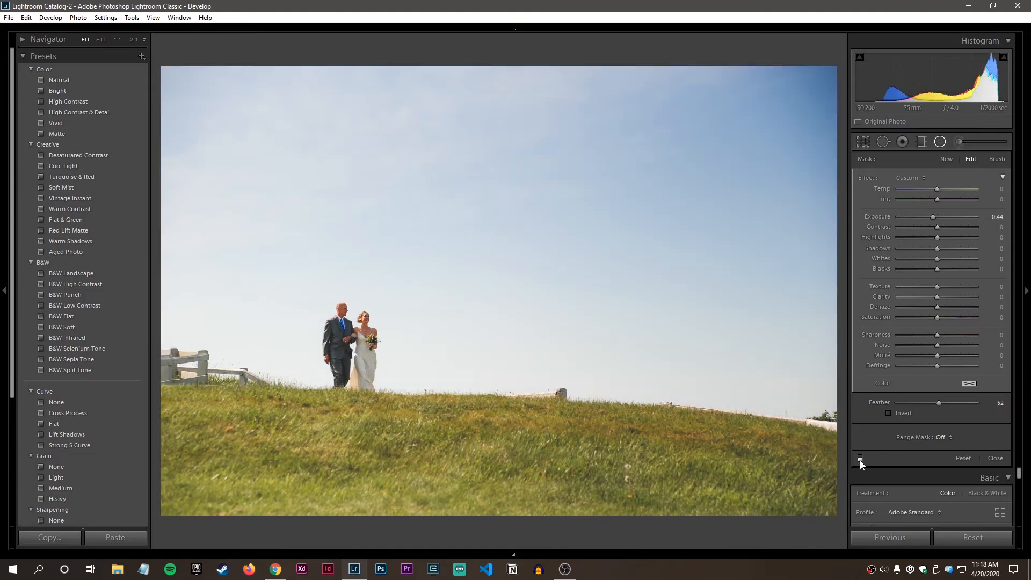
- Switch the couple's radial filter back on, set its exposure to −0.38, and enlarge its ellipse slightly in width and height
click(859, 459)
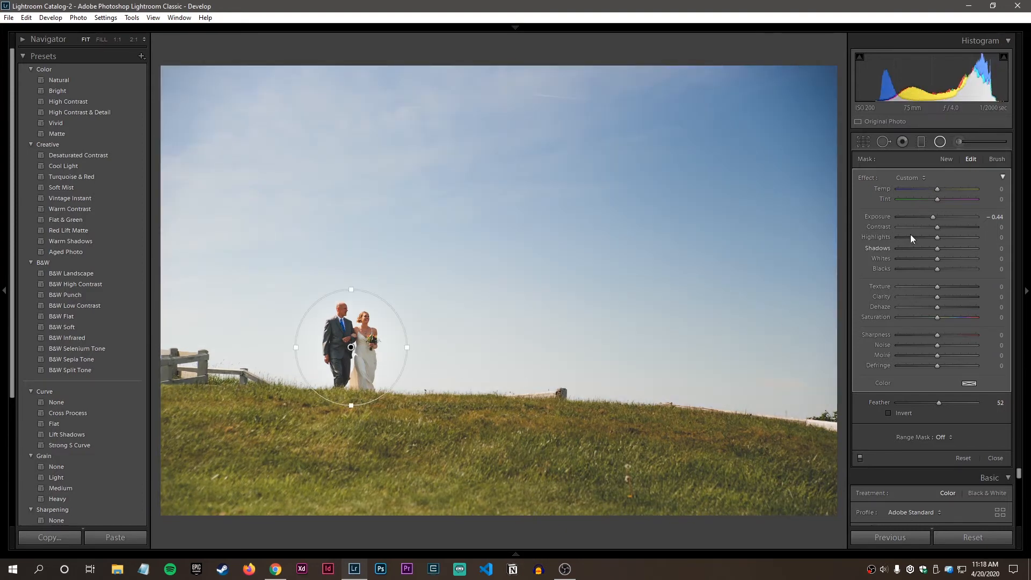
drag(932, 216, 932, 216)
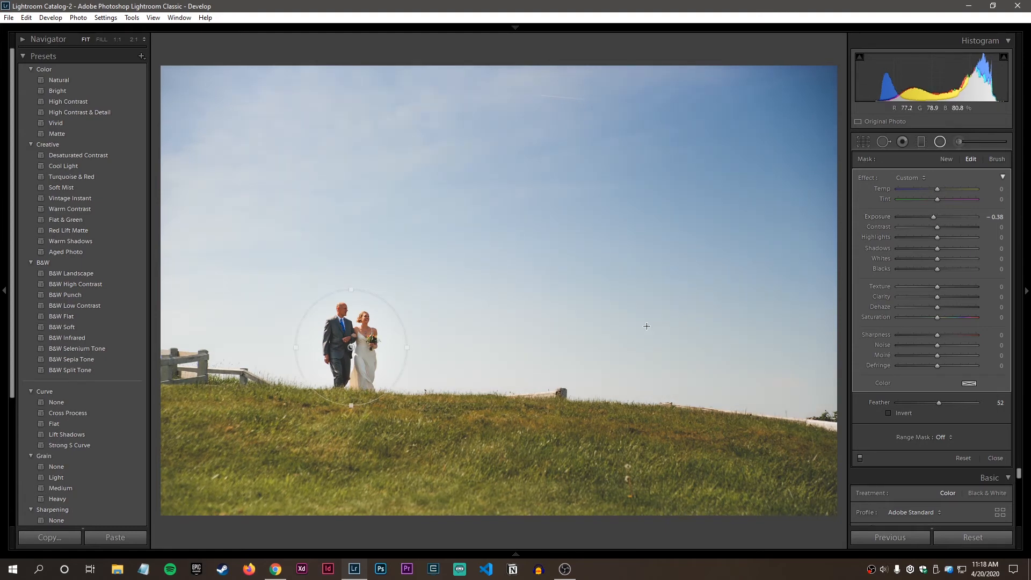
mouse_move(407, 349)
mouse_down()
mouse_move(396, 349)
mouse_move(413, 349)
mouse_up()
drag(351, 290, 351, 282)
drag(413, 348, 415, 348)
- Compare the couple photo with the radial filter switched off and on, leave it on, and close the filter settings
click(859, 457)
click(859, 457)
click(859, 457)
click(860, 457)
click(859, 457)
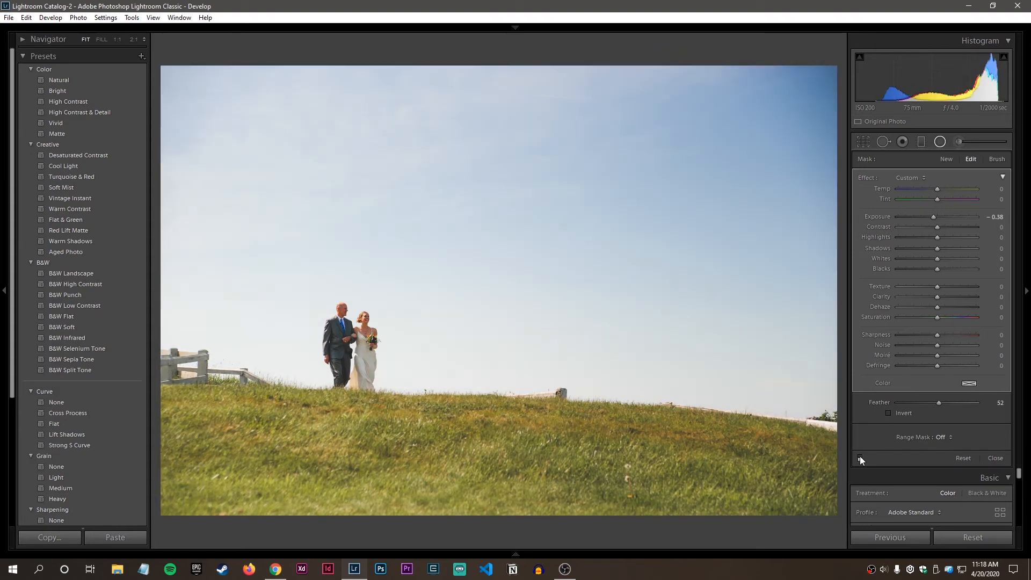
click(859, 457)
click(859, 458)
click(860, 457)
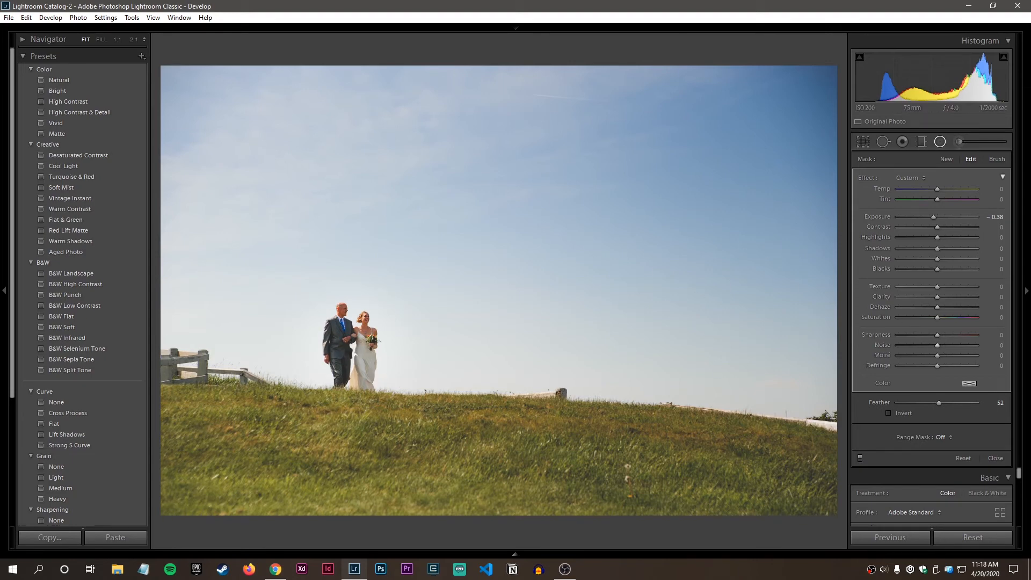
click(996, 458)
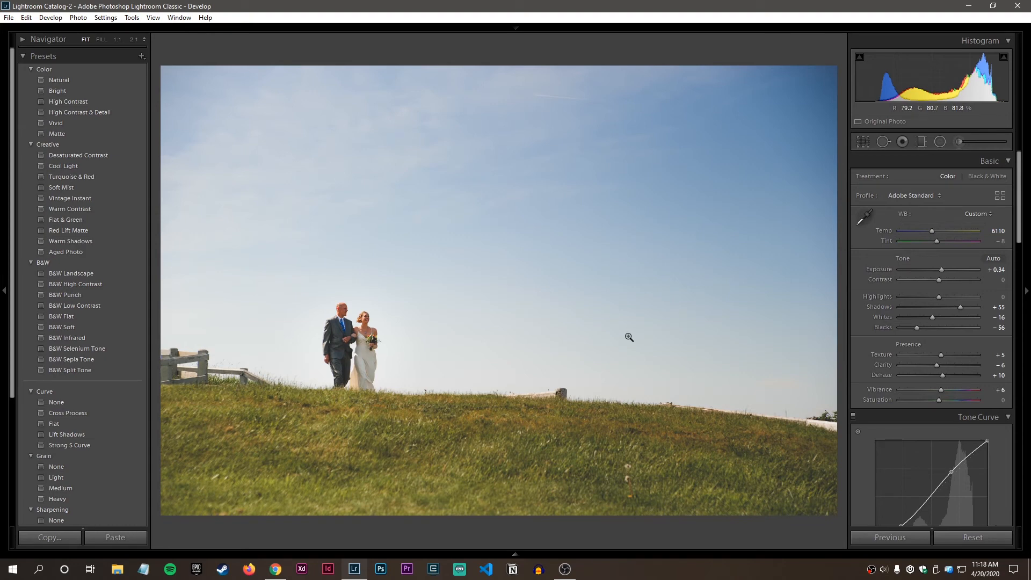
- On the lighthouse photo, place an inverted radial filter around the glowing lamp with its exposure reset to 0
key(Right)
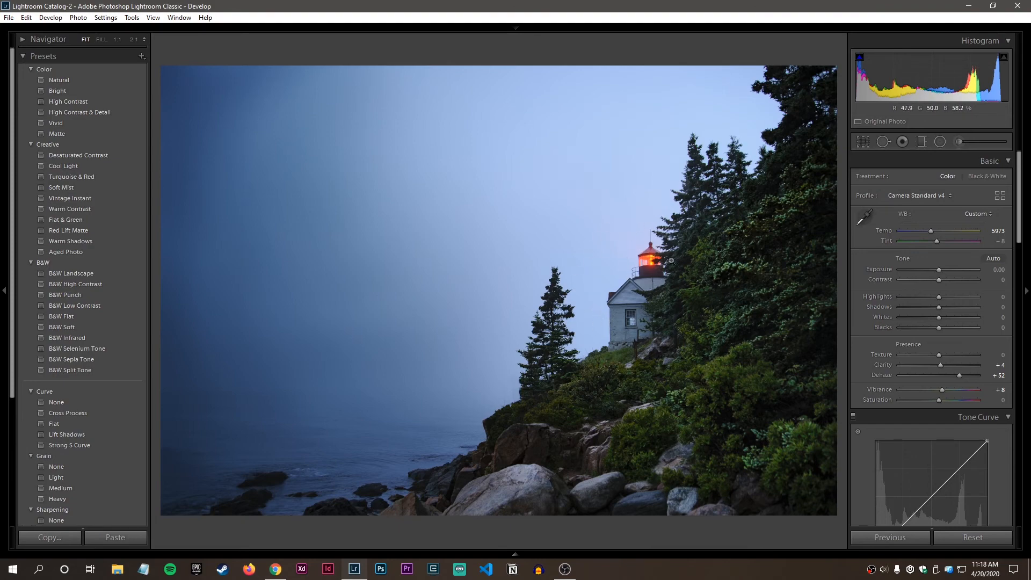
click(654, 269)
click(658, 263)
click(939, 142)
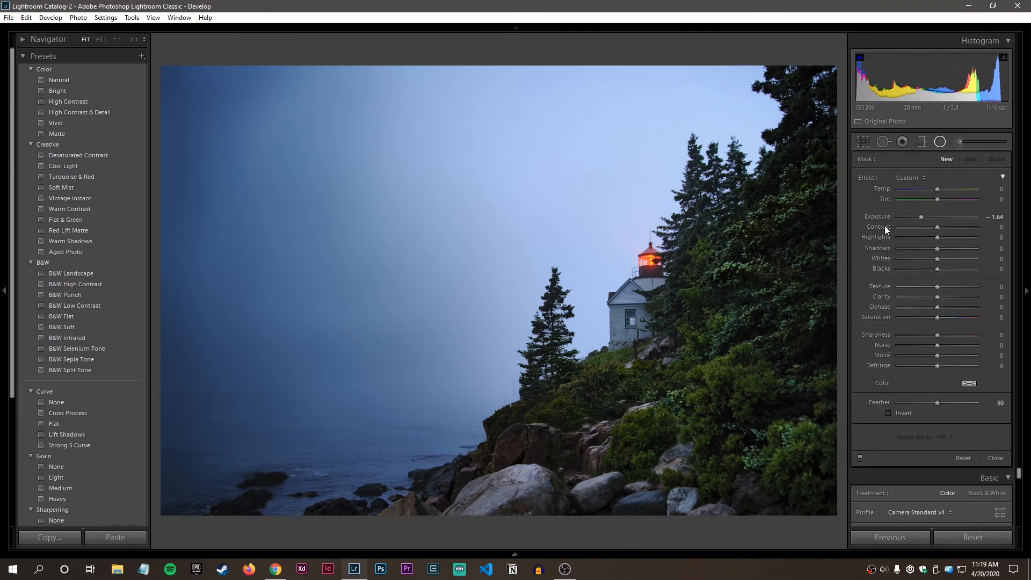
double_click(921, 216)
click(888, 413)
drag(648, 259, 630, 240)
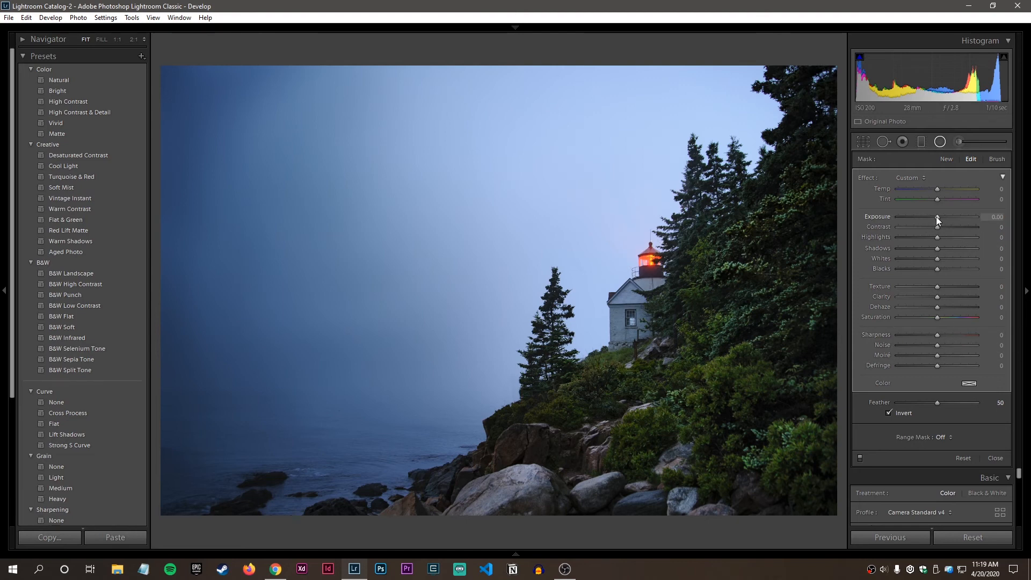
- Brighten the lamp with filter exposure 1.04 and feather 66, and adjust the ellipse's size around it
drag(936, 217, 946, 218)
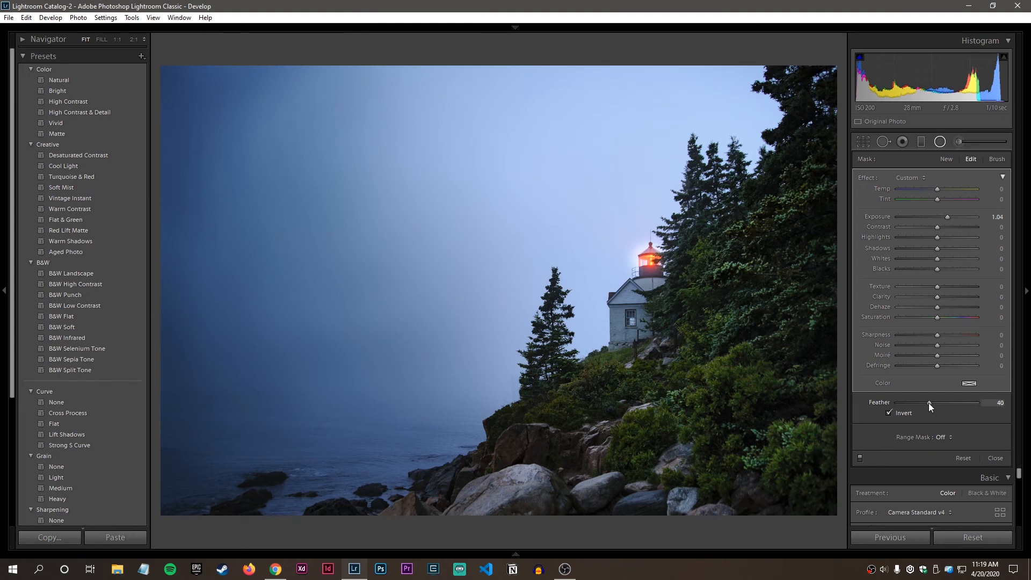
mouse_move(948, 401)
mouse_down()
mouse_move(907, 403)
mouse_move(938, 405)
mouse_up()
click(649, 261)
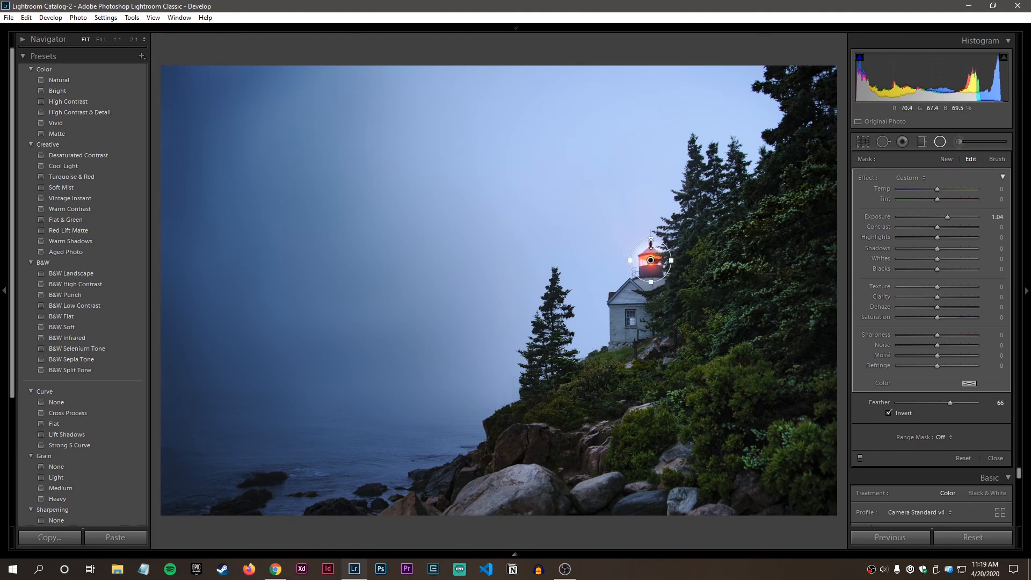
drag(651, 244, 633, 260)
- Tint the lamp's radial filter yellow with hue 59 and saturation 98%
click(970, 383)
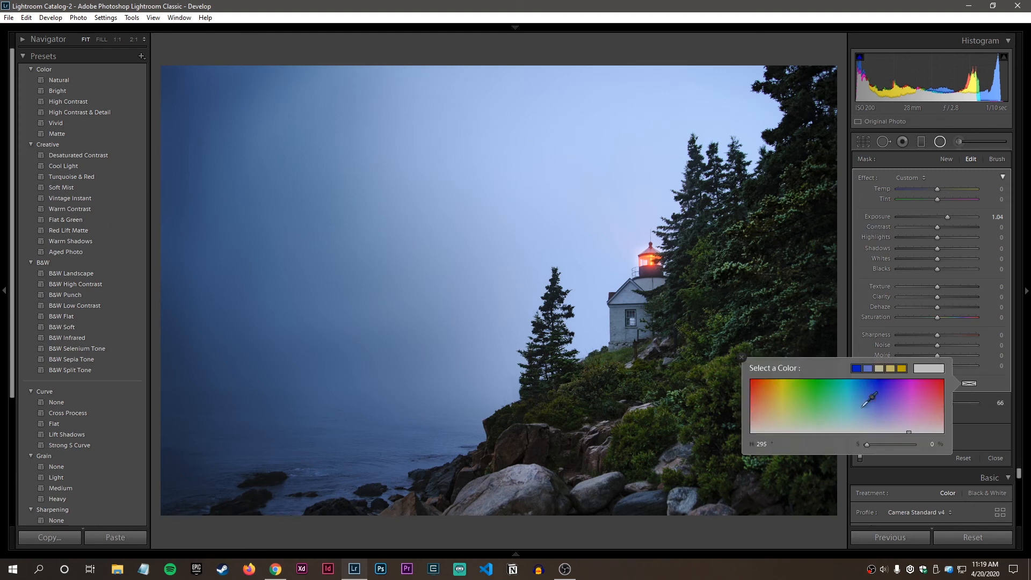
drag(794, 391, 781, 380)
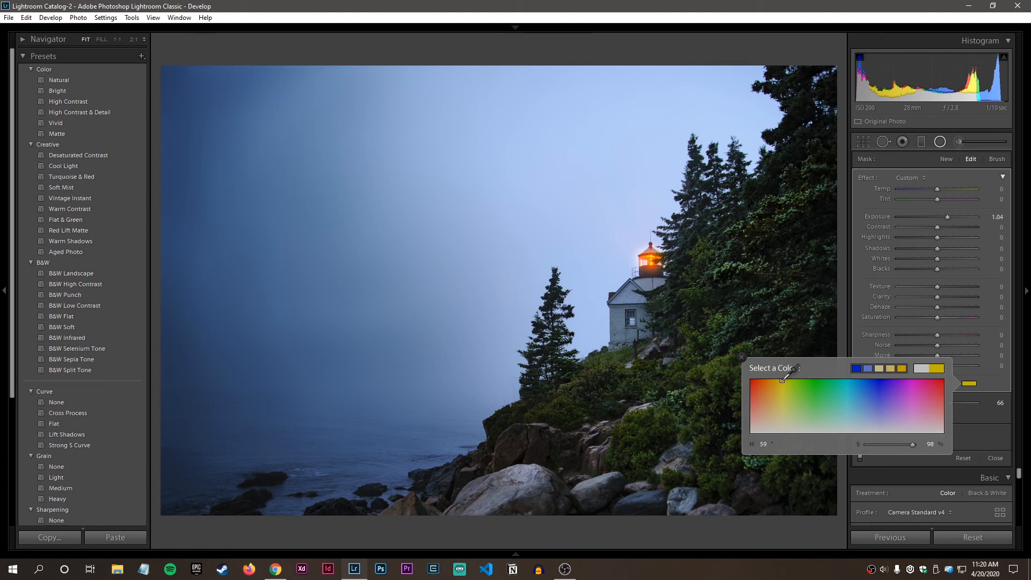
click(742, 357)
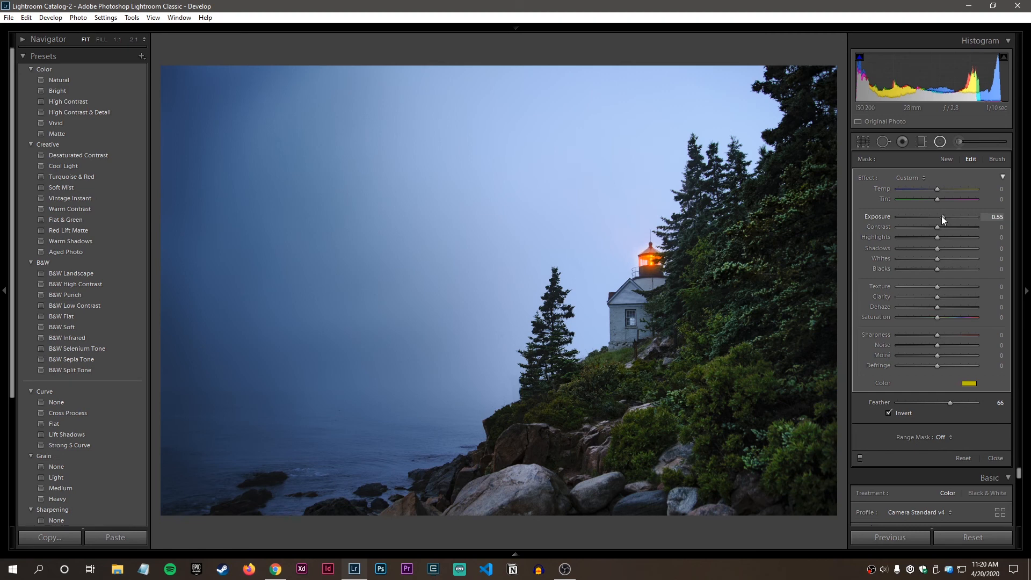
- Set the lamp filter's exposure to 0.66 with feather 66, compare it off and on, and nudge its position over the lamp
drag(951, 404, 949, 406)
click(861, 458)
click(860, 458)
mouse_move(650, 261)
mouse_down()
mouse_move(670, 293)
mouse_move(651, 261)
mouse_up()
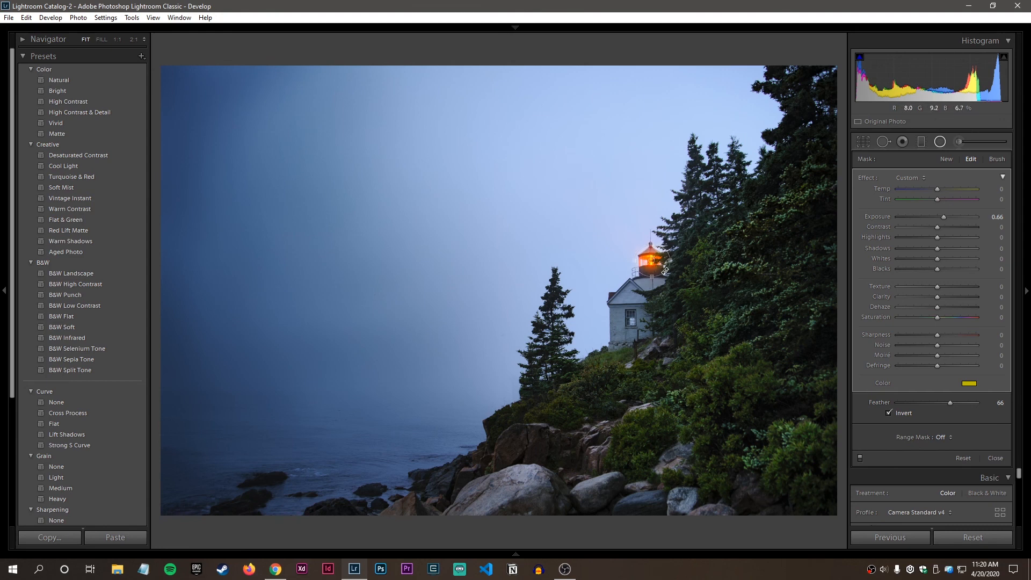
key(h)
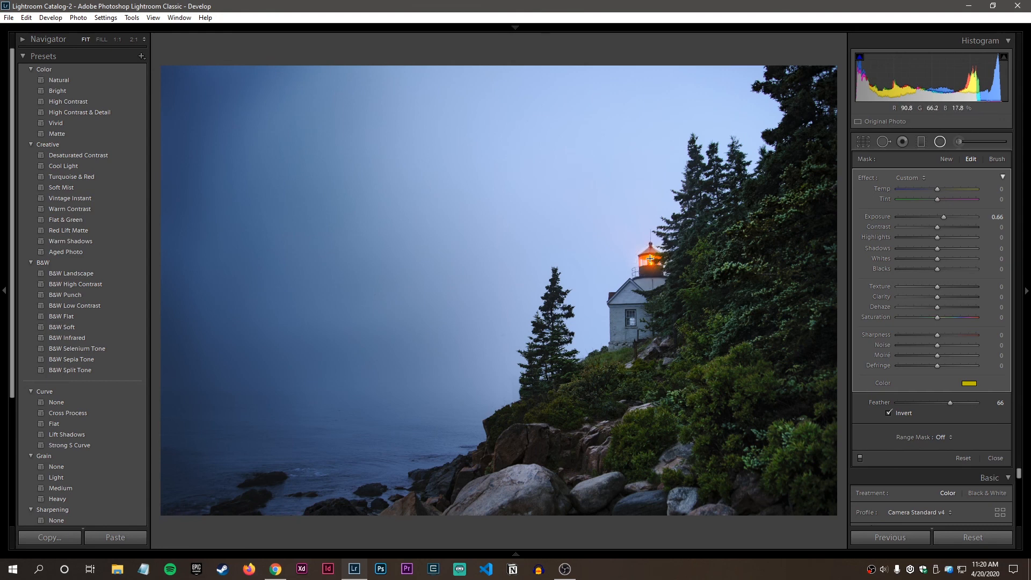